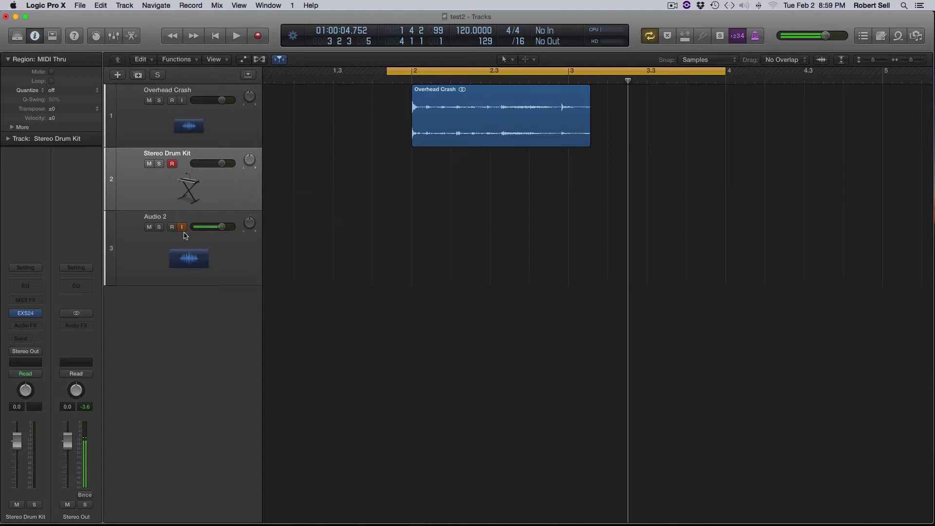
Load Factory > Drums & Percussion > Acoustic Drum Kits > Stereo Drum Kit into the track's EXS24
click(31, 315)
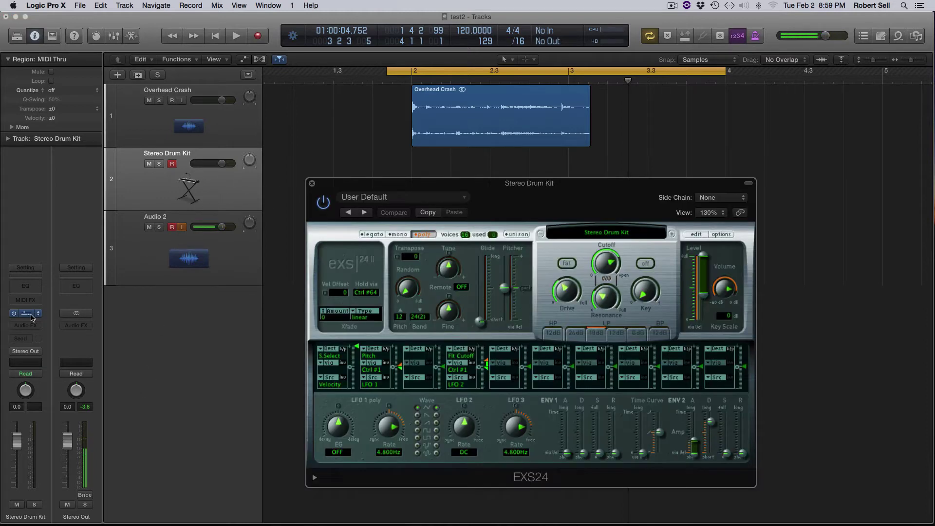
click(640, 235)
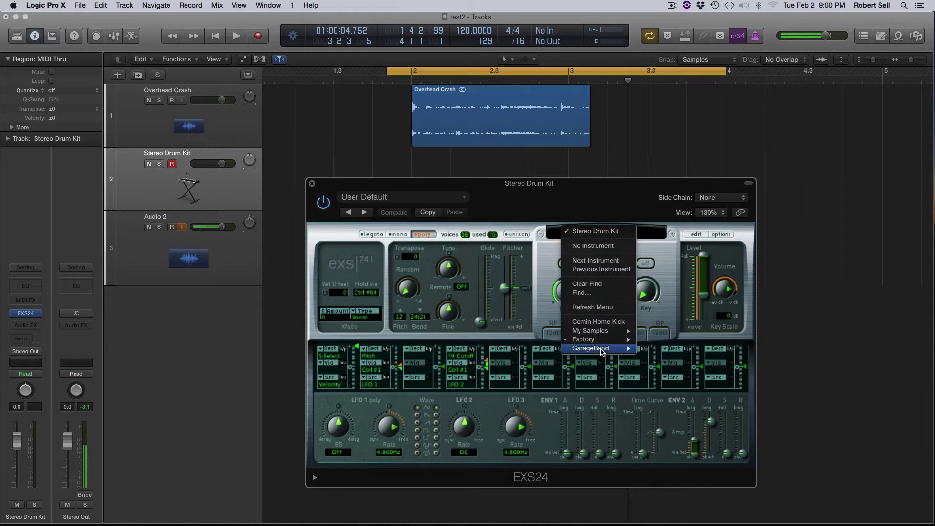
mouse_move(604, 342)
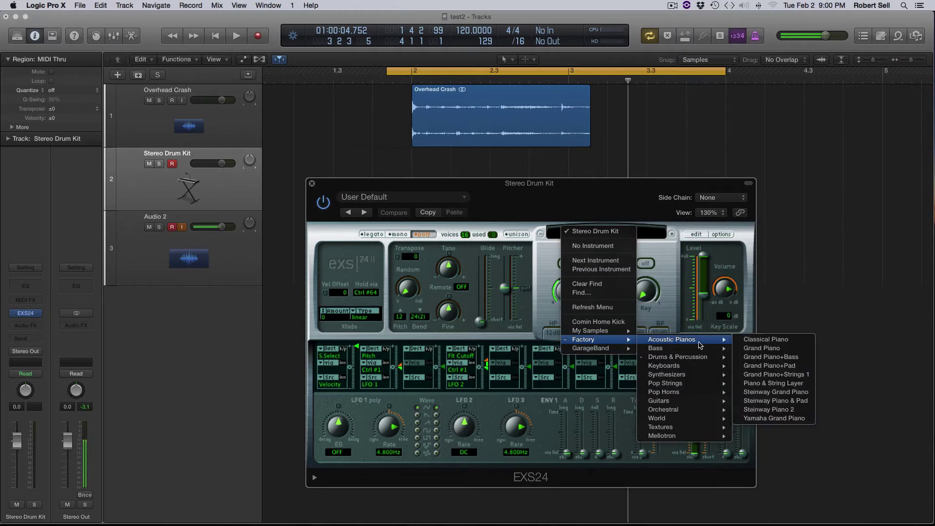
mouse_move(688, 359)
mouse_move(783, 358)
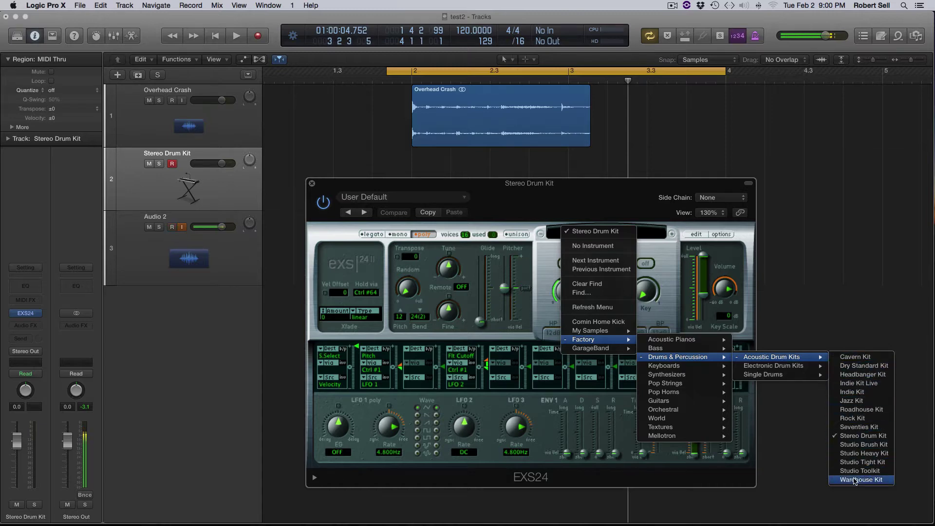
click(864, 436)
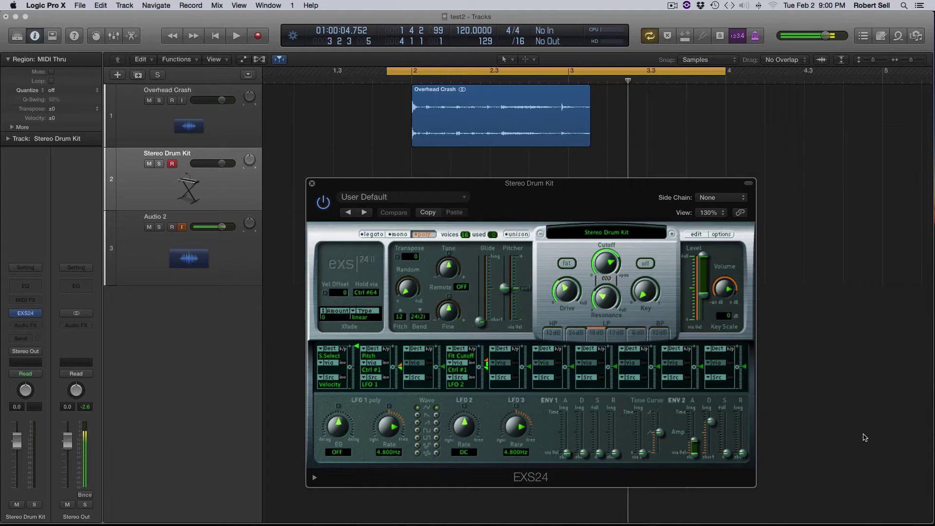
Close EXS24 and draw a MIDI region from bar 2 to bar 4 with the Pencil tool
click(312, 184)
key(t)
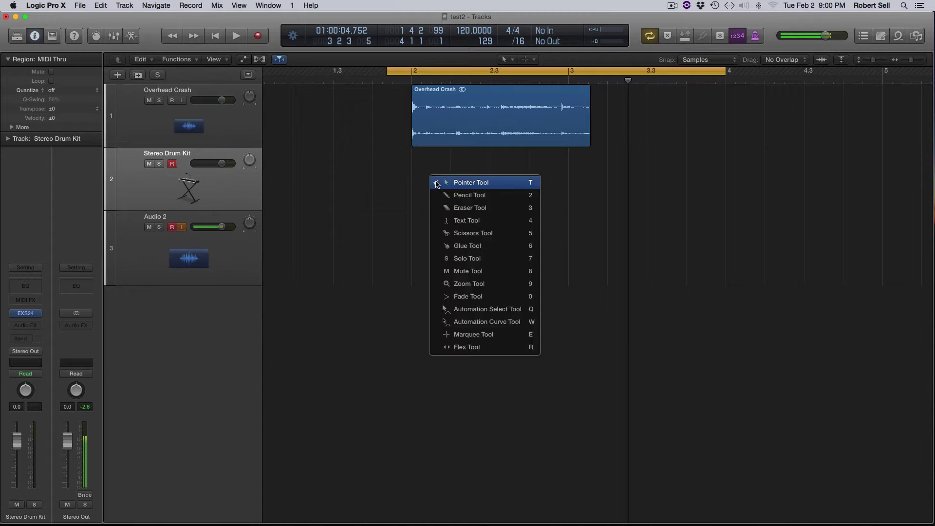
click(479, 199)
click(440, 178)
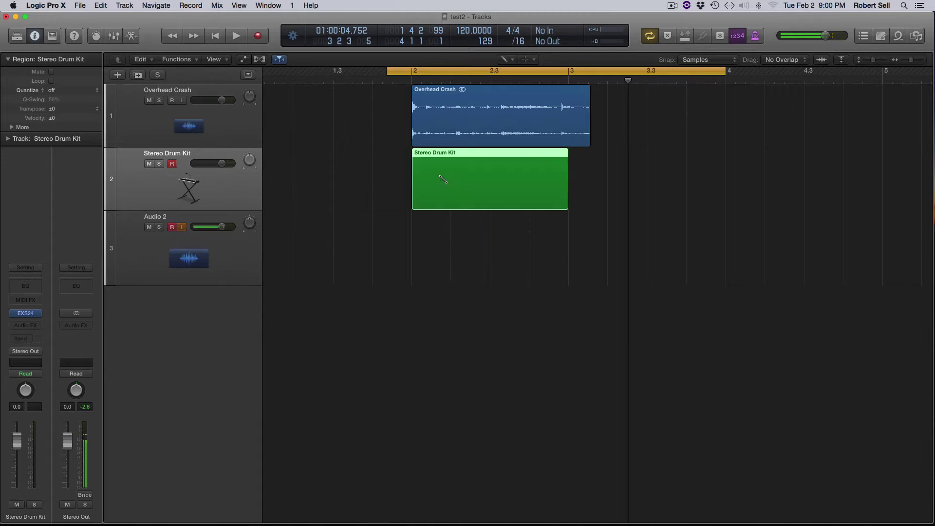
drag(569, 193, 725, 192)
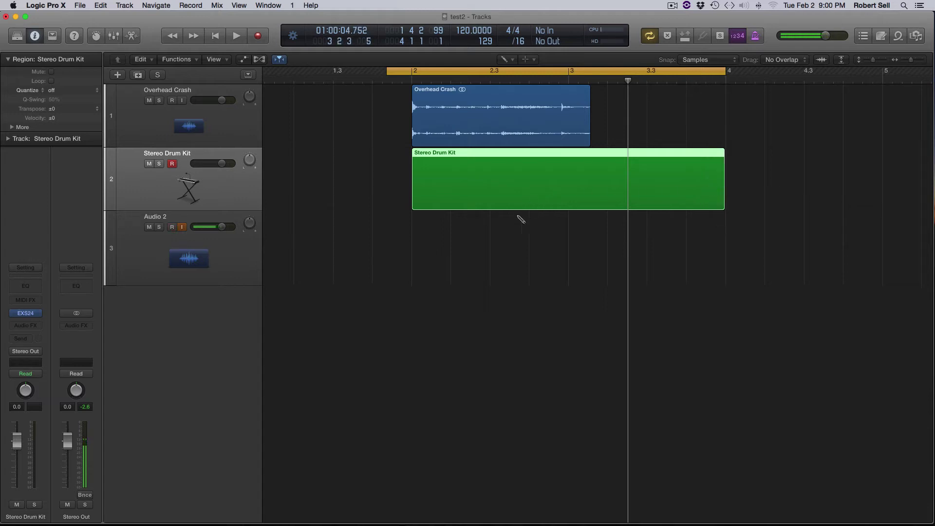
In the Piano Roll, pencil in one short C#2 note at the start of the region
double_click(448, 189)
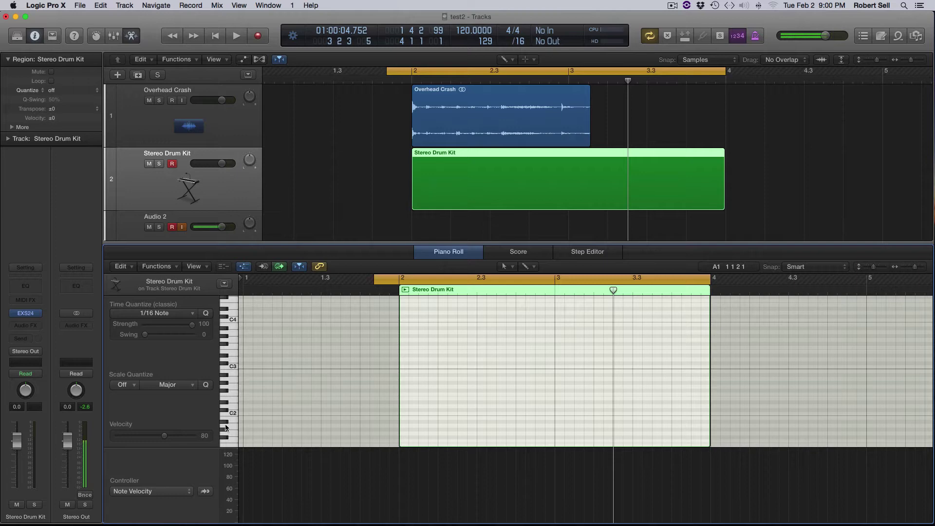
click(226, 414)
key(t)
click(419, 420)
click(407, 397)
drag(413, 397, 412, 413)
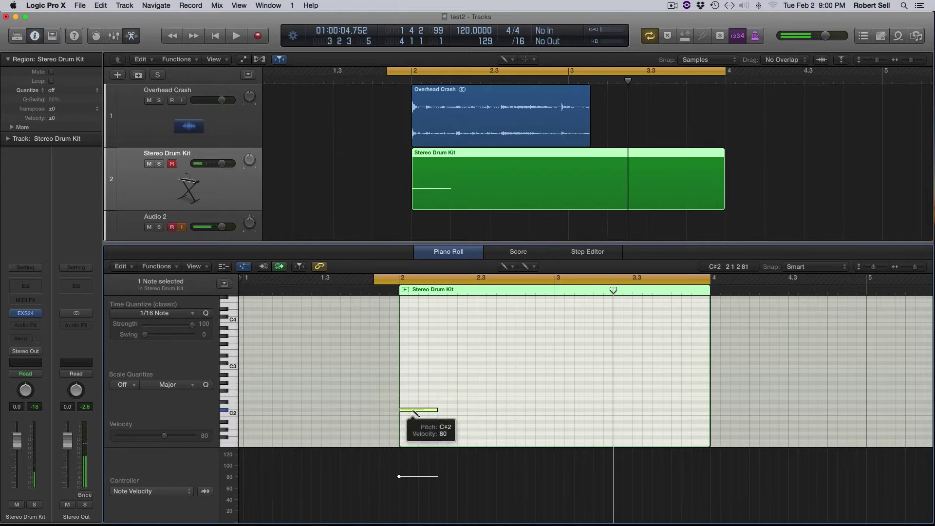
Play the region back to hear the note, then close the Piano Roll
click(407, 291)
key(space)
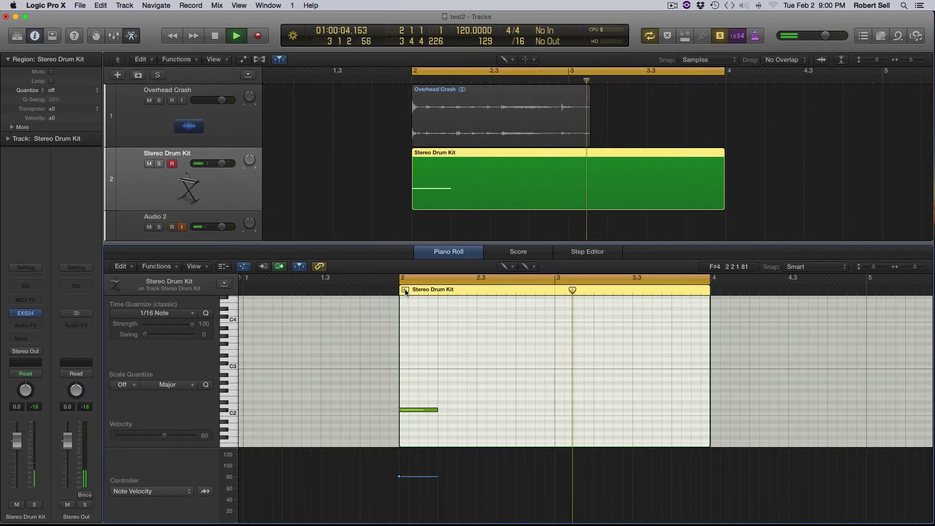
key(space)
key(super+a)
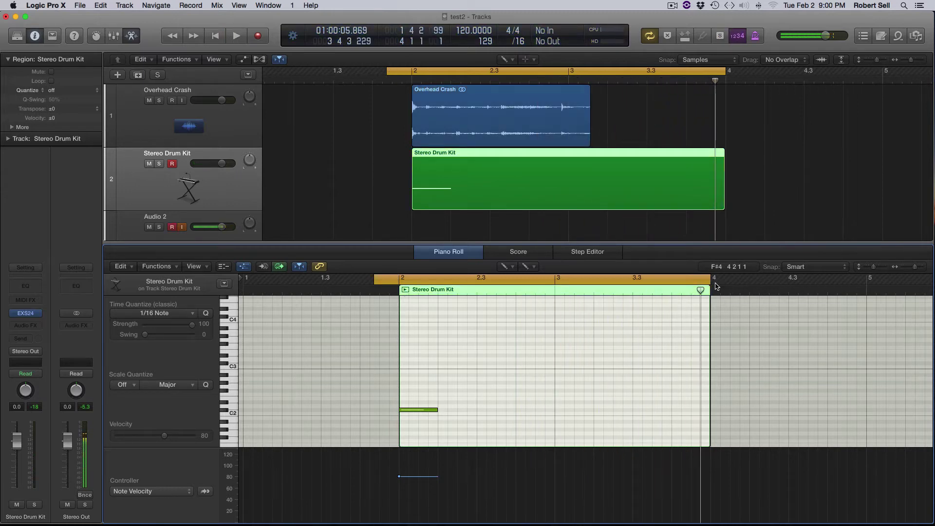
key(x)
key(x)
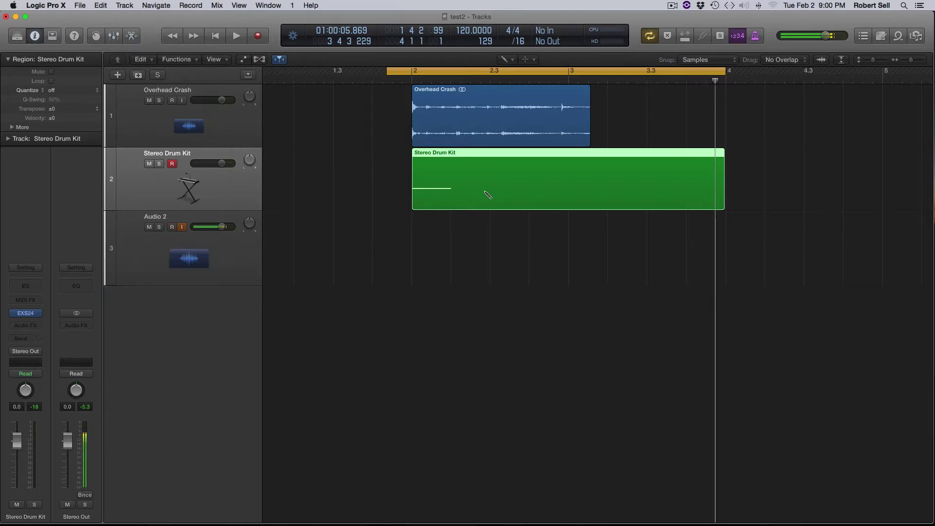
Bounce the drum MIDI region in place to Stereo Drum Kit_bip_8, then solo and audition it
key(t)
key(t)
right_click(471, 183)
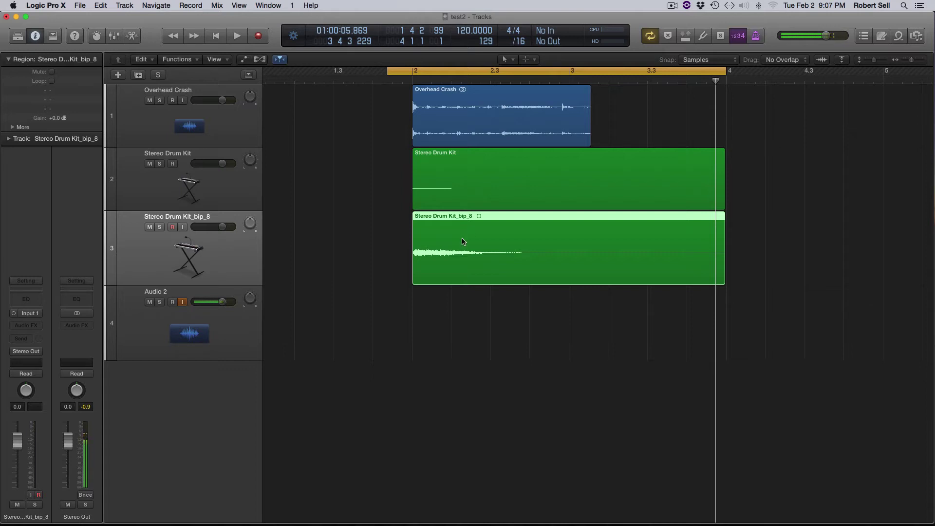
click(159, 228)
key(space)
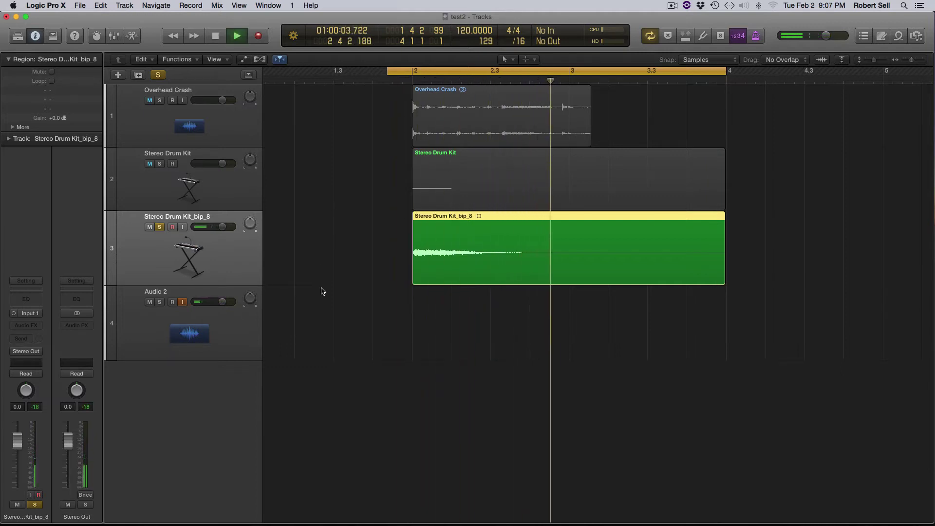
key(space)
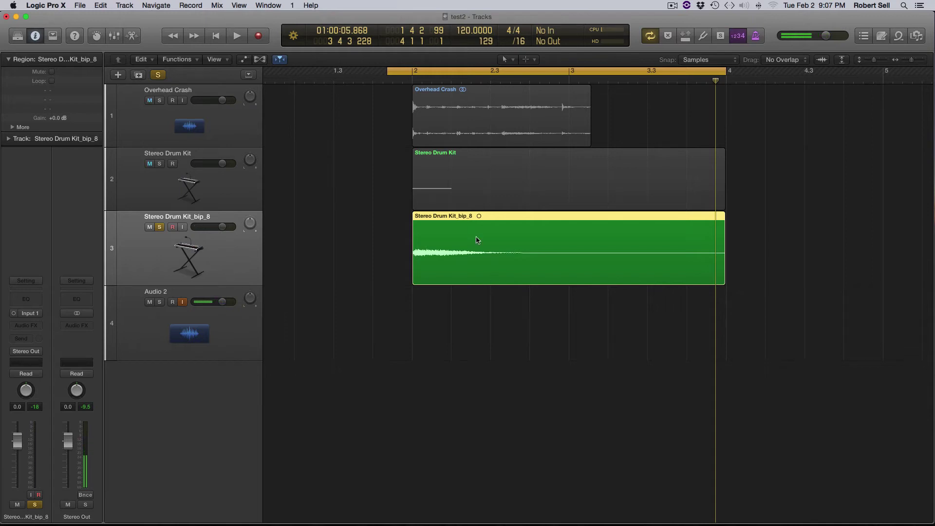
Bounce the Stereo Drum Kit_bip_8 audio region in place onto a new track
right_click(453, 232)
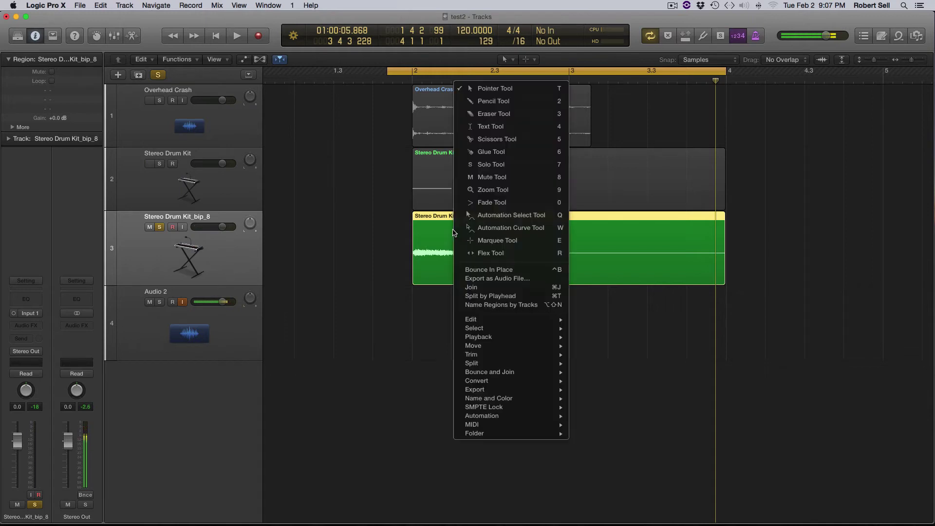
click(497, 271)
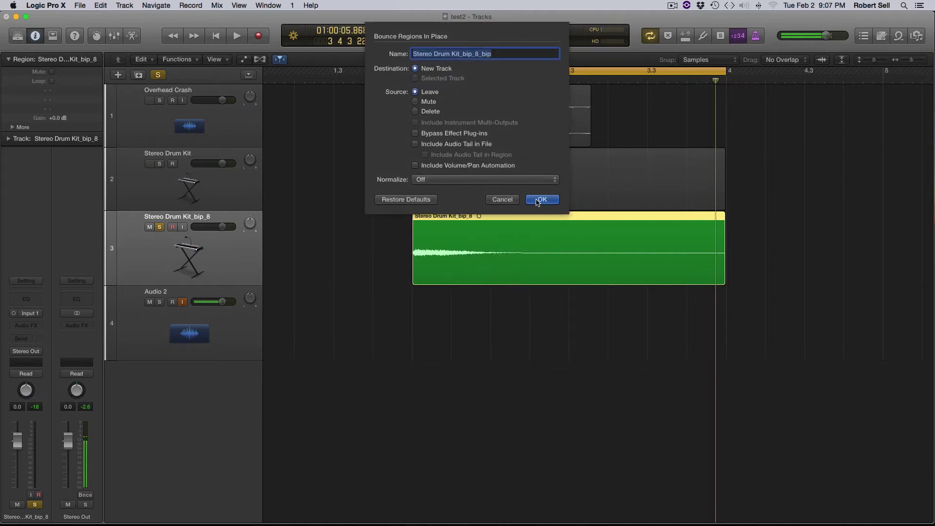
click(540, 201)
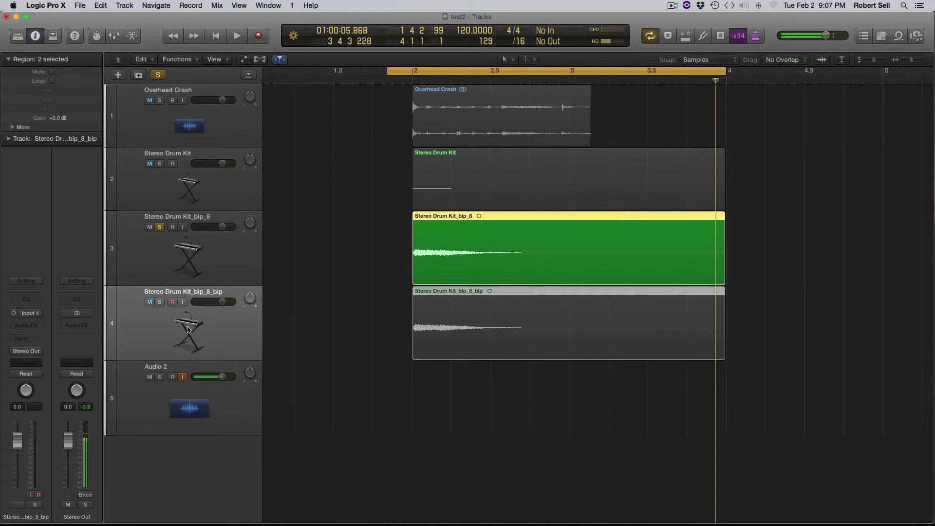
Solo Stereo Drum Kit_bip_8_bip instead of bip_8 and audition the second bounce
click(159, 227)
click(160, 302)
key(space)
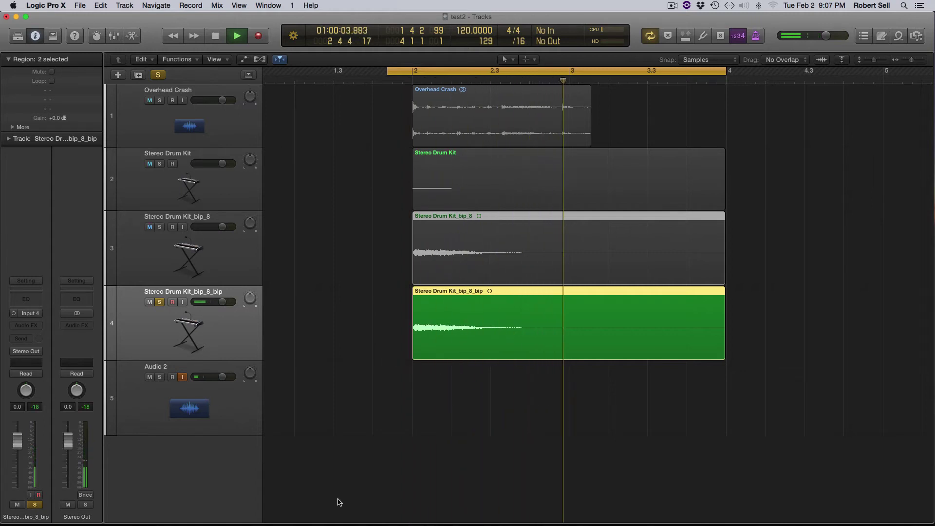
key(space)
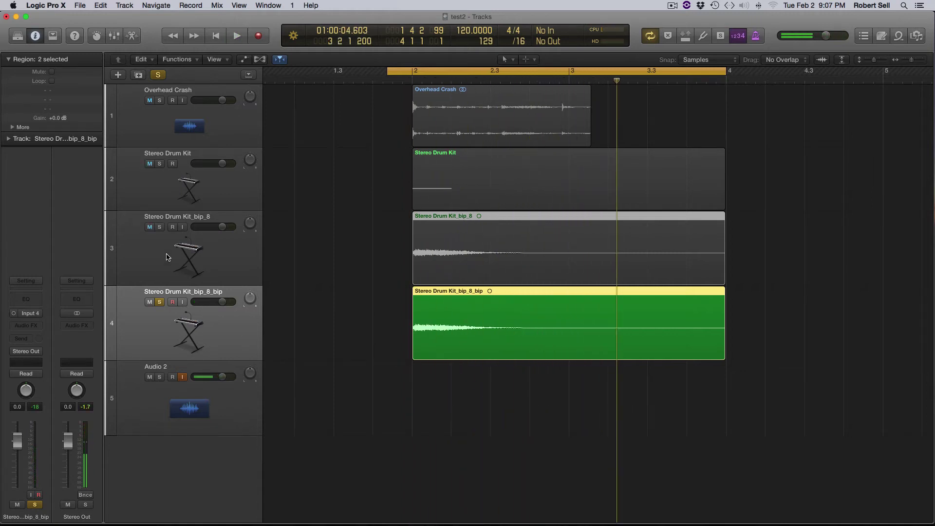
Solo Stereo Drum Kit_bip_8 again and reverse its crash audio with Functions > Reverse
click(160, 228)
click(160, 302)
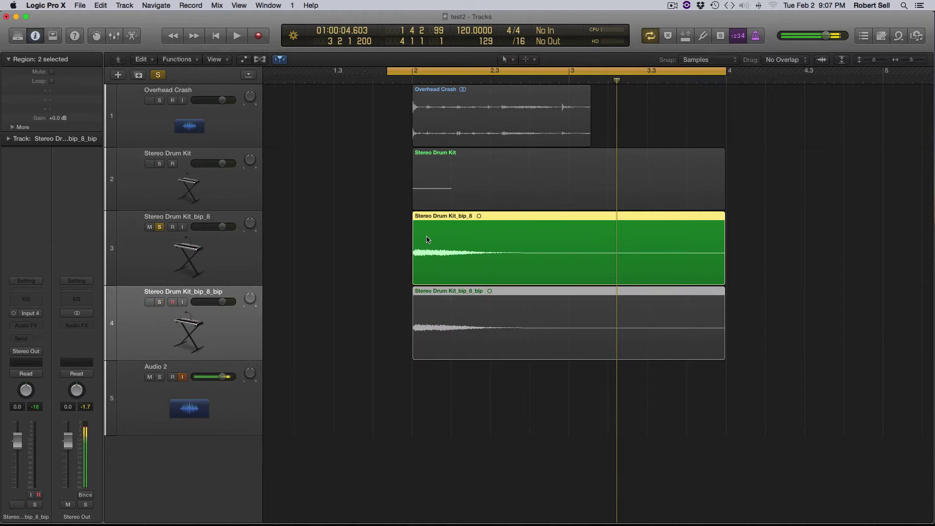
double_click(438, 252)
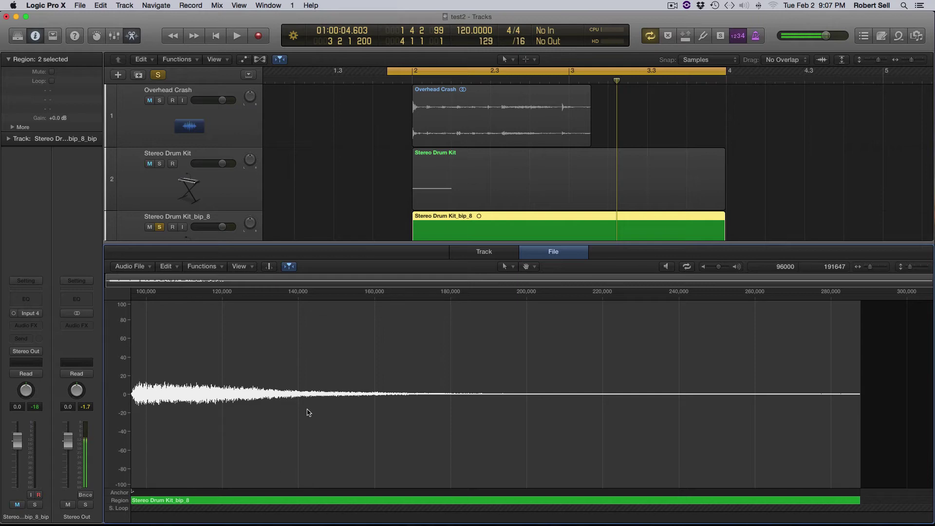
click(484, 251)
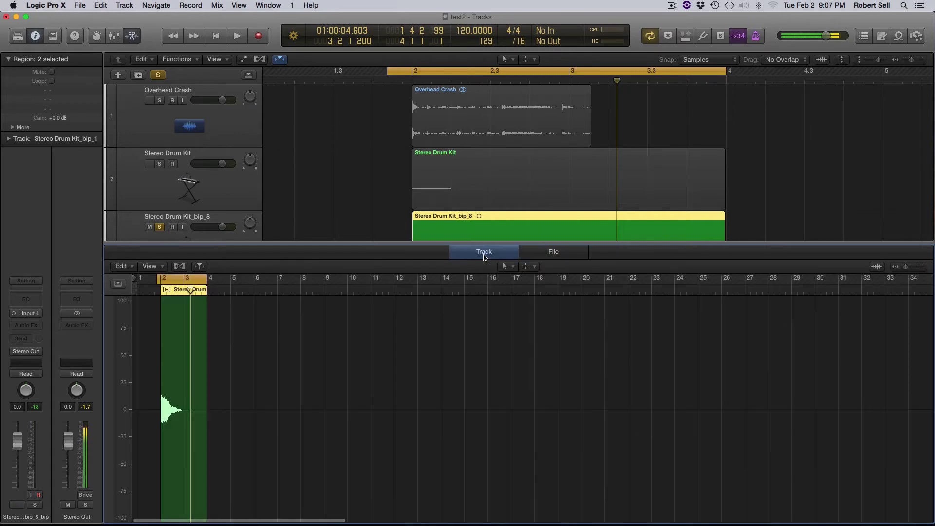
click(565, 257)
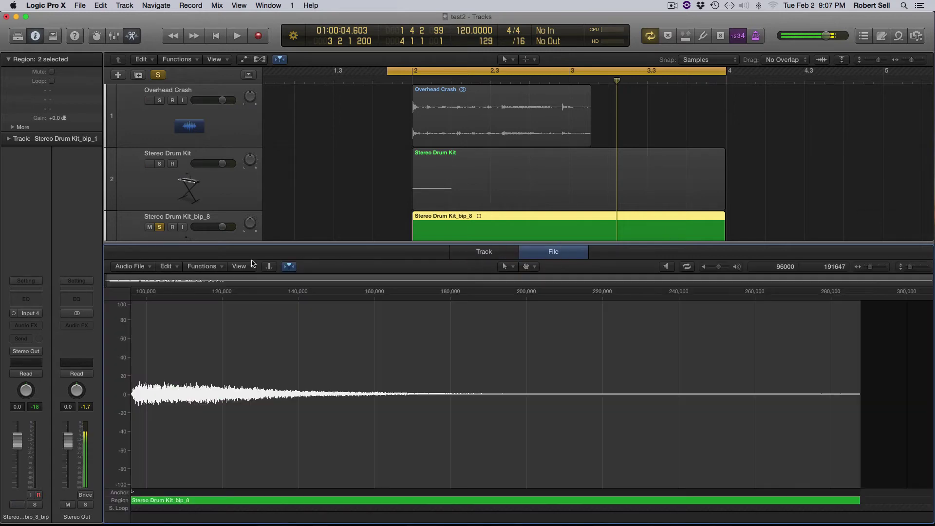
click(214, 267)
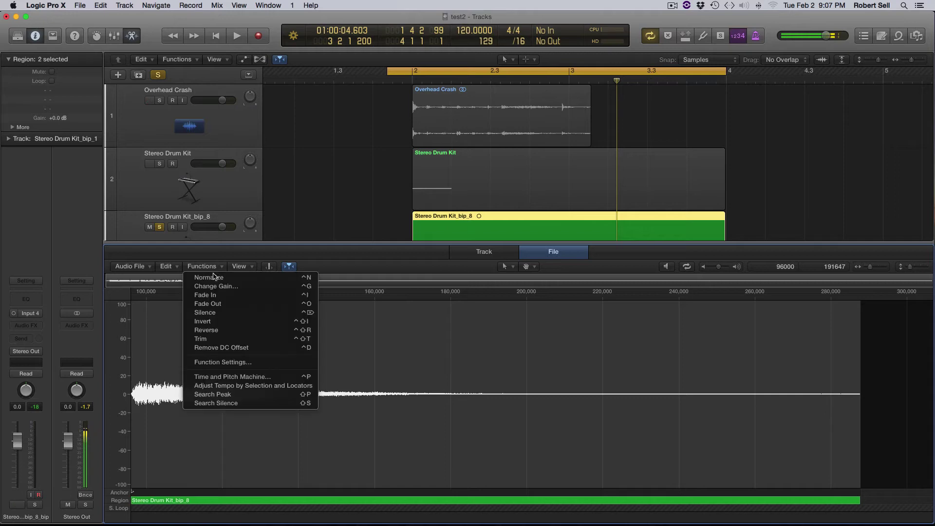
click(206, 330)
key(e)
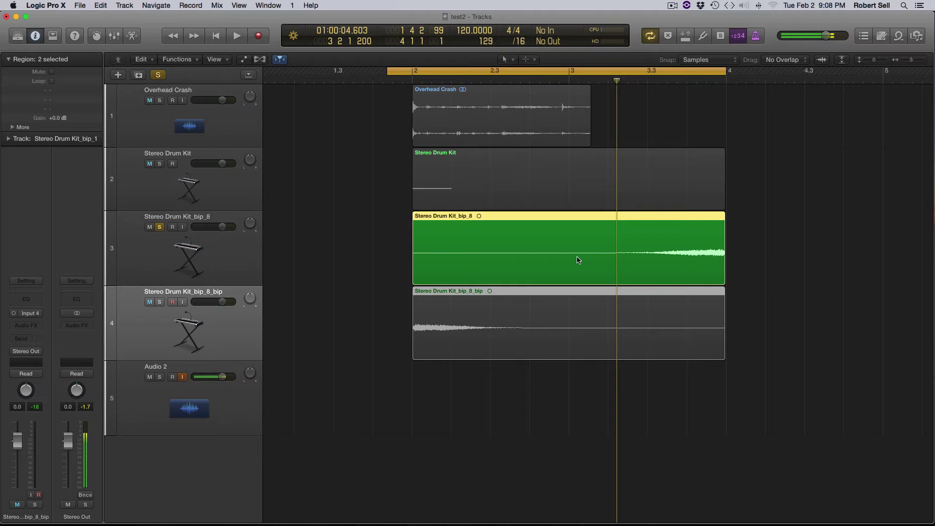
Audition the reversed crash, then stop playback and turn off Cycle
key(space)
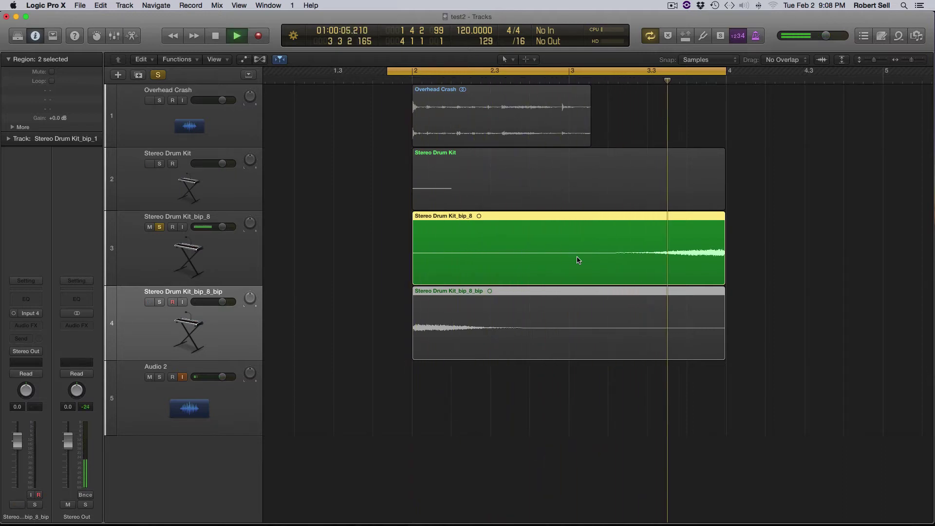
key(c)
click(229, 312)
key(space)
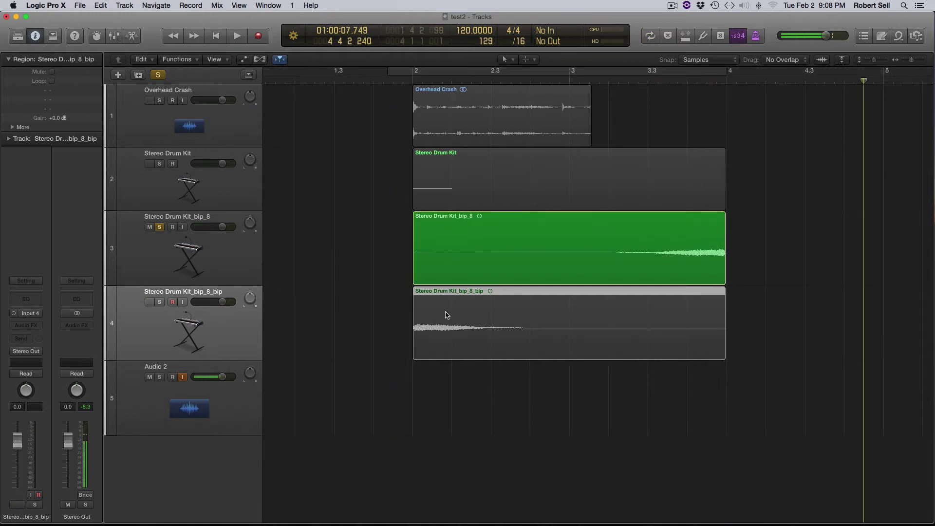
Move the forward bip_8_bip crash onto track 3 at bar 4 and play both back to back
drag(447, 315, 758, 242)
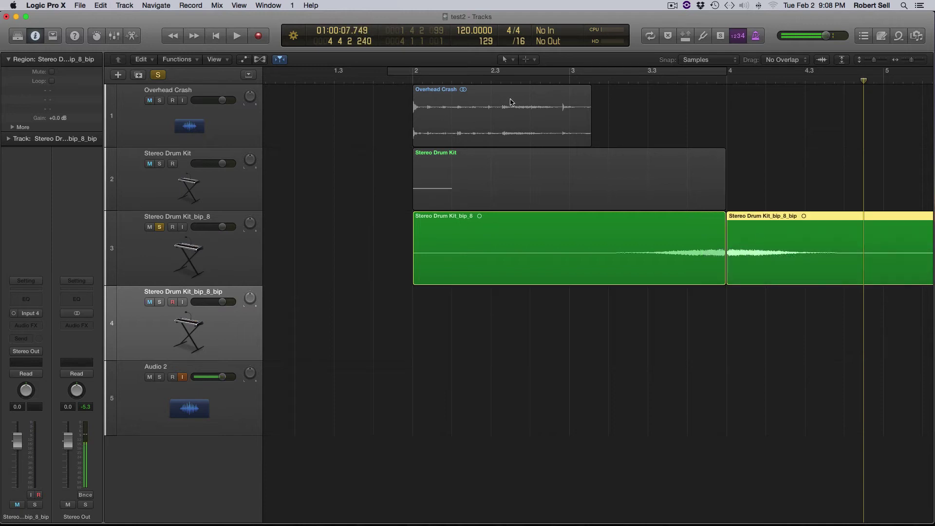
click(383, 81)
key(space)
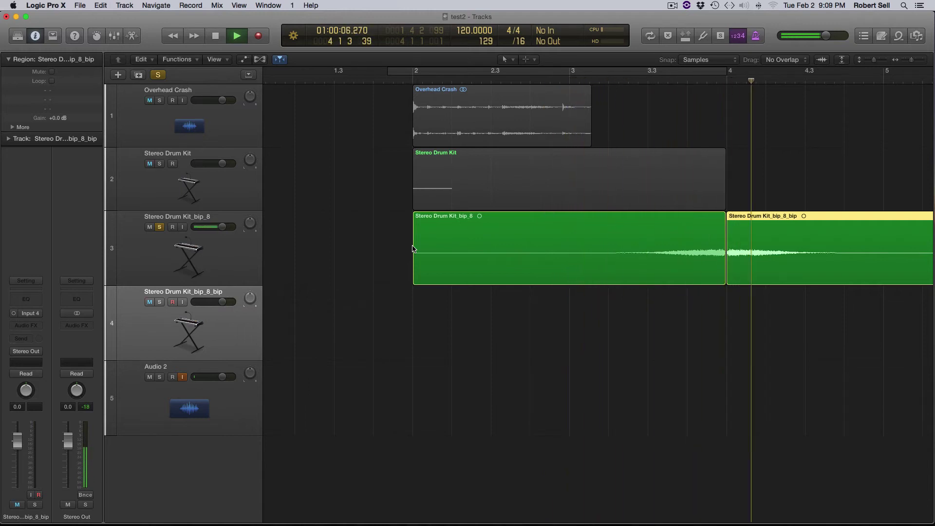
key(space)
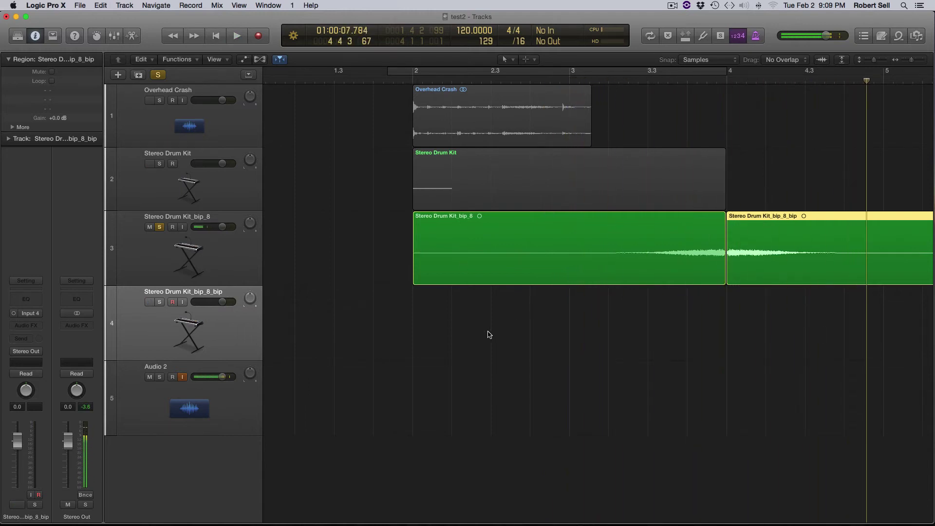
Zoom in closely on the join at bar 4 and select the reversed crash region
click(490, 339)
scroll(489, 340, right, 5)
key(super+Right)
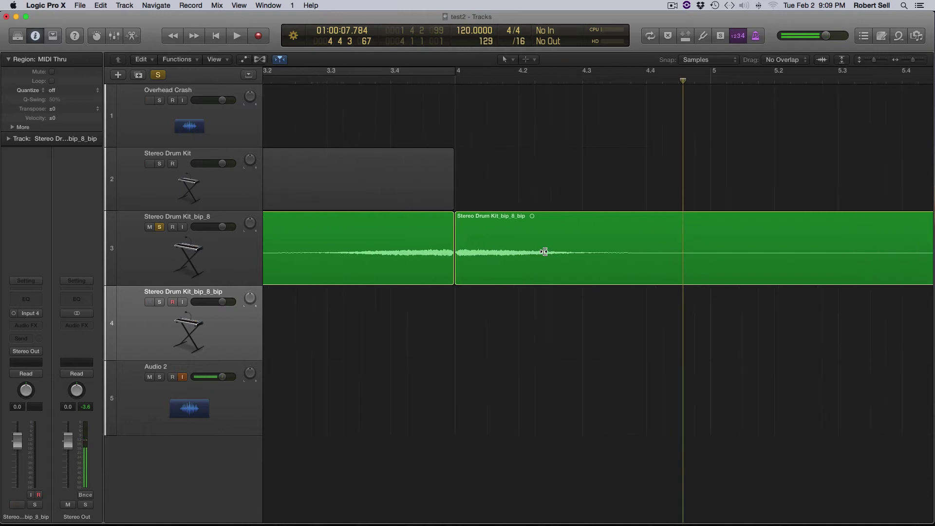
key(super+Right)
scroll(544, 253, left, 5)
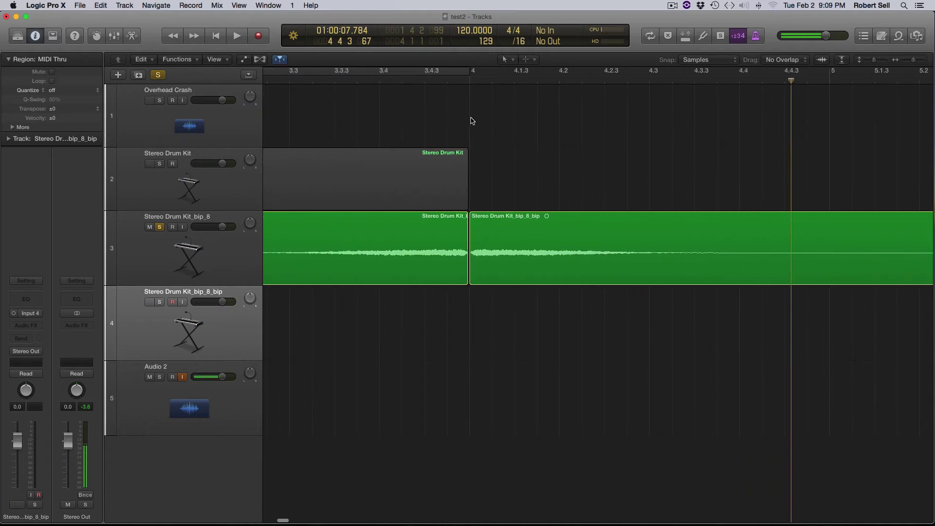
click(471, 146)
key(super+Right)
key(super+Right)
key(super+Right)
key(super+Right)
Trim the reversed crash's end to bar 4, slide the forward crash left to abut it, and play
drag(445, 270, 483, 267)
drag(539, 219, 443, 221)
key(period)
key(z)
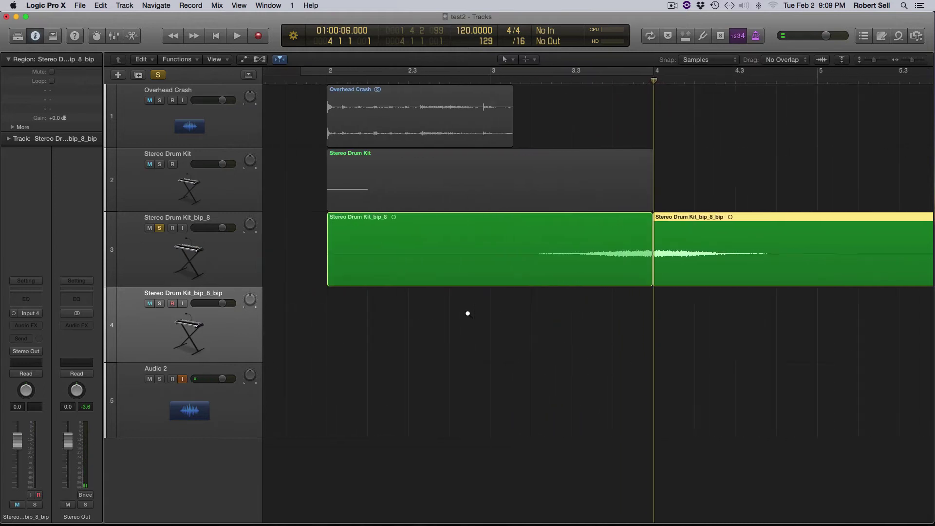
click(315, 78)
key(space)
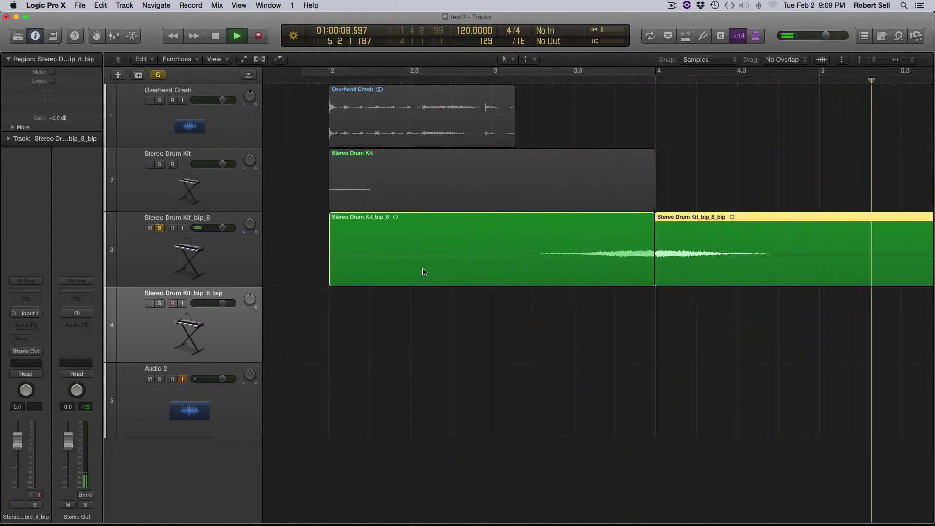
Select both crash regions and bounce them in place onto one new track
click(475, 248)
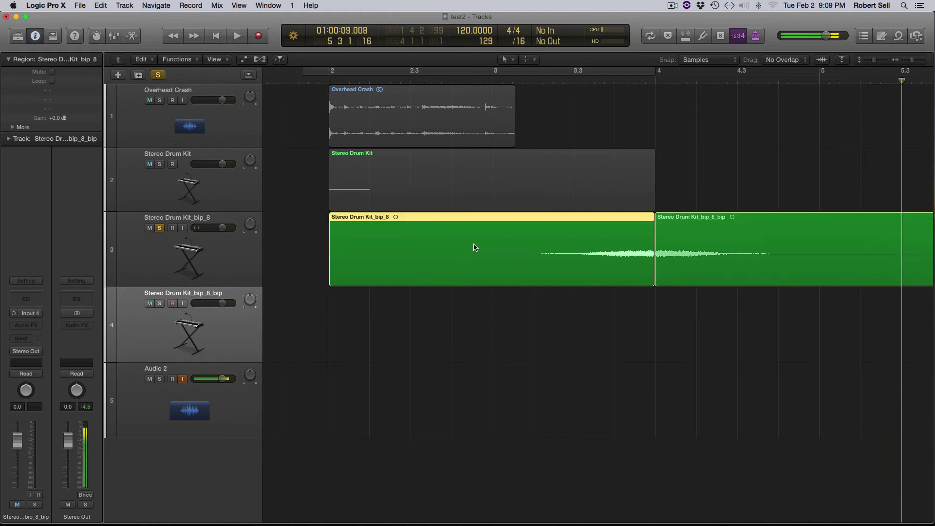
shift+click(729, 244)
right_click(703, 239)
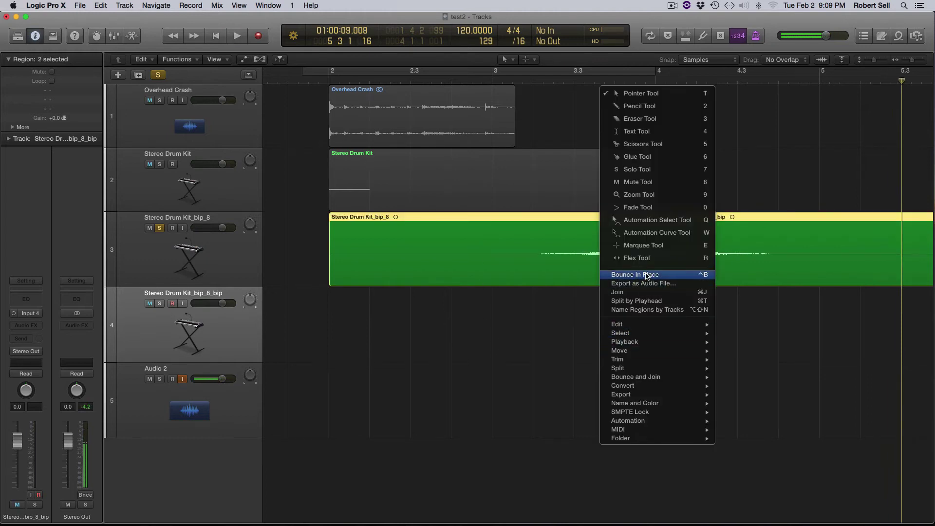
click(648, 274)
click(531, 200)
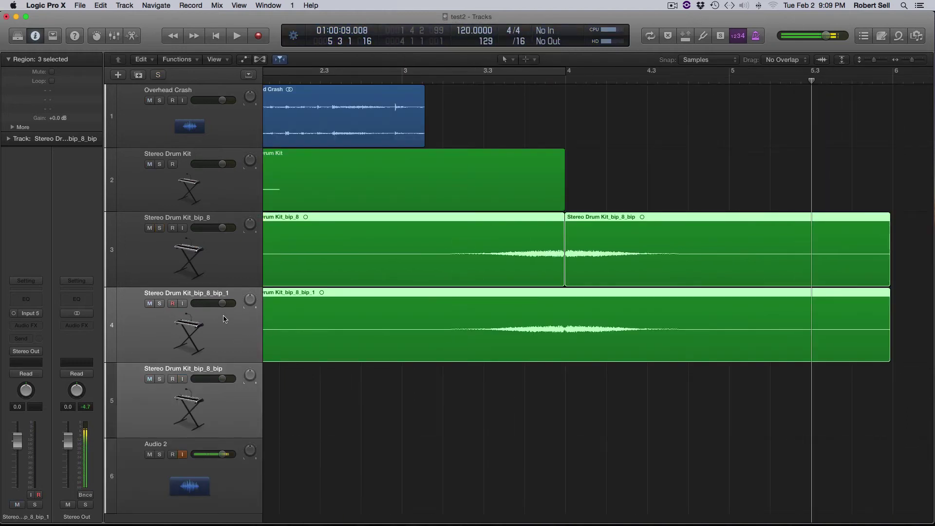
Solo Stereo Drum Kit_bip_8_bip_1 and play the joined crash from just before it
click(159, 304)
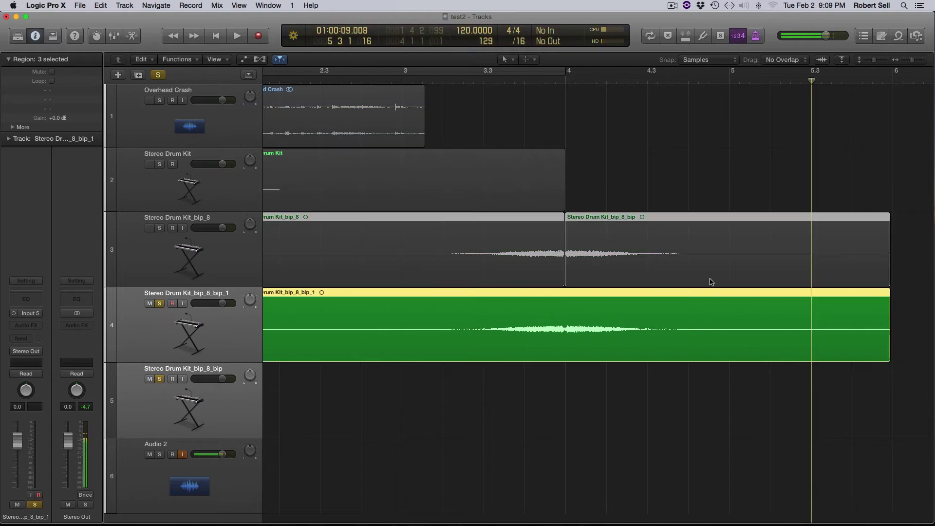
scroll(520, 317, left, 5)
scroll(345, 131, down, 3)
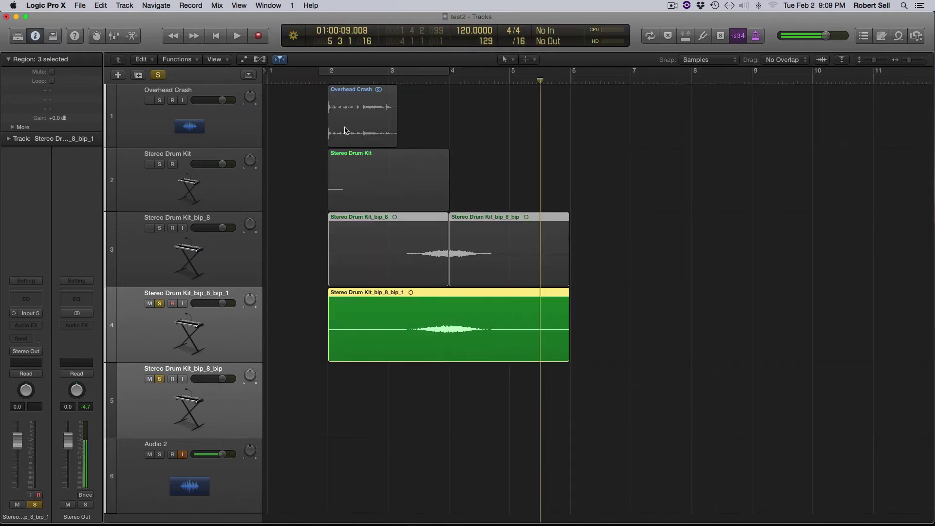
click(321, 80)
key(space)
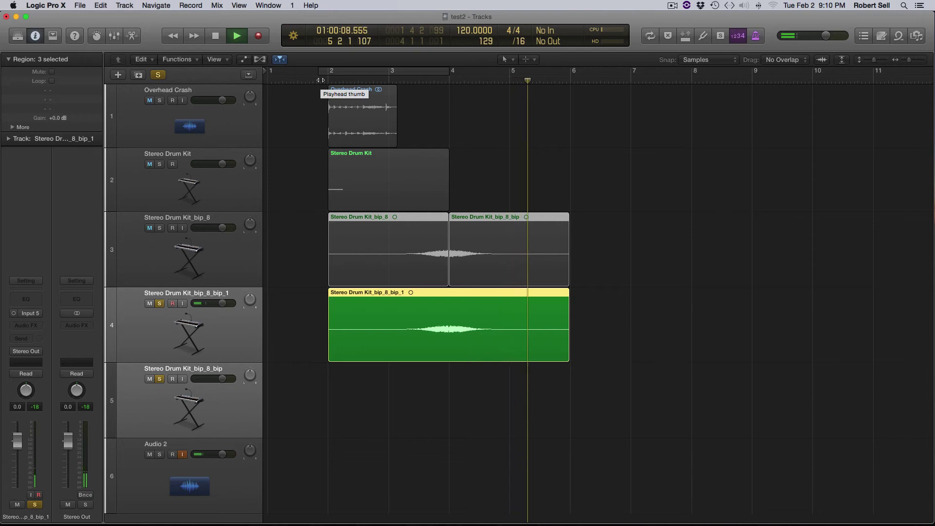
key(space)
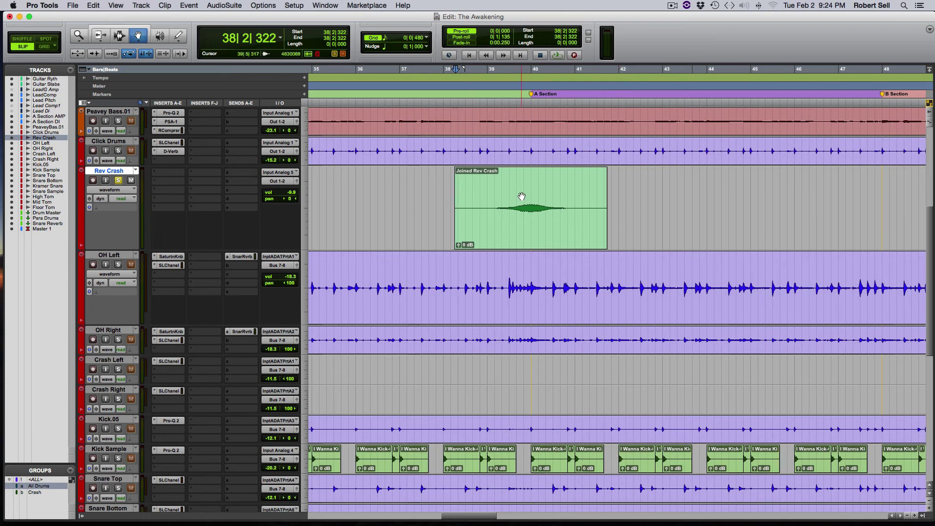
key(space)
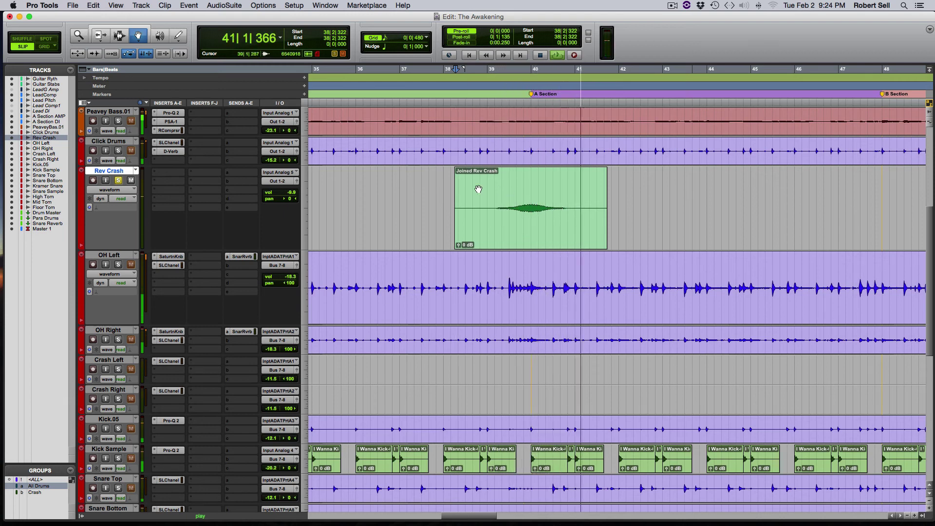
key(space)
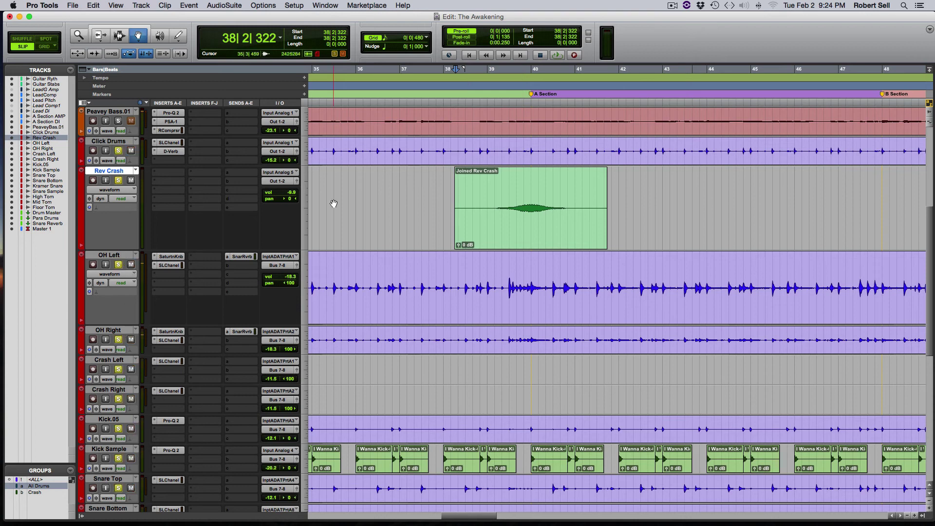
key(space)
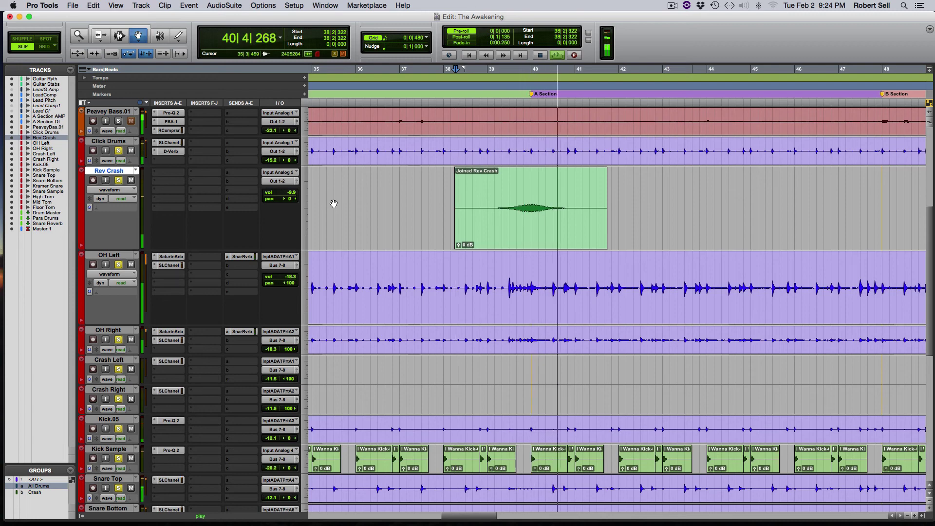
scroll(334, 204, up, 2)
key(space)
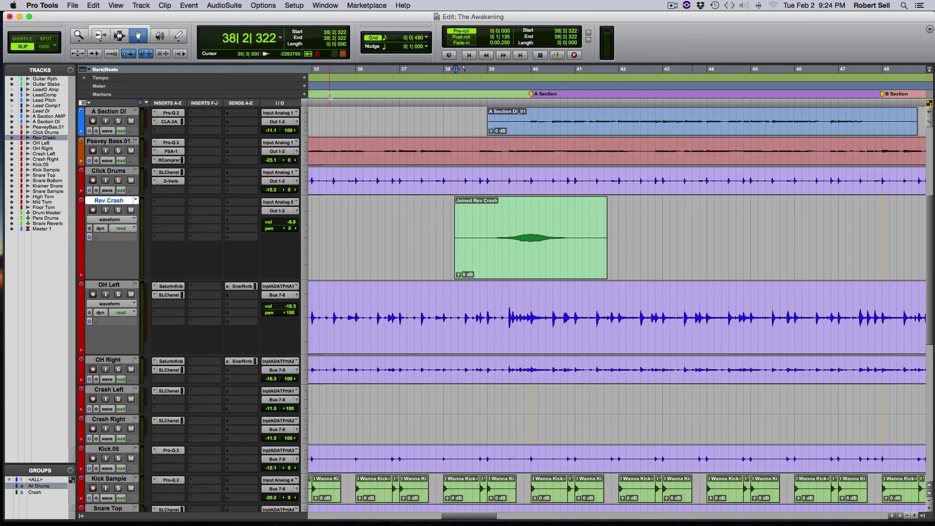
scroll(331, 96, left, 3)
click(359, 69)
key(space)
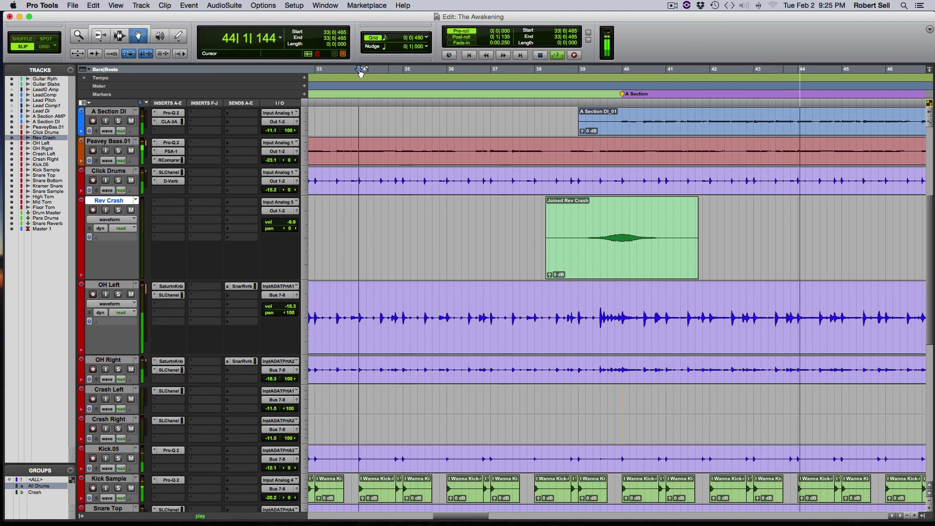
key(space)
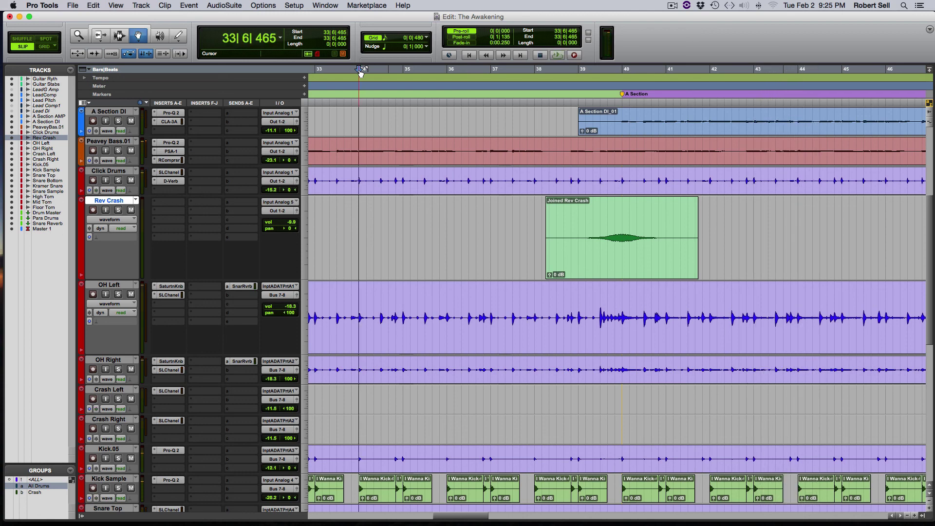